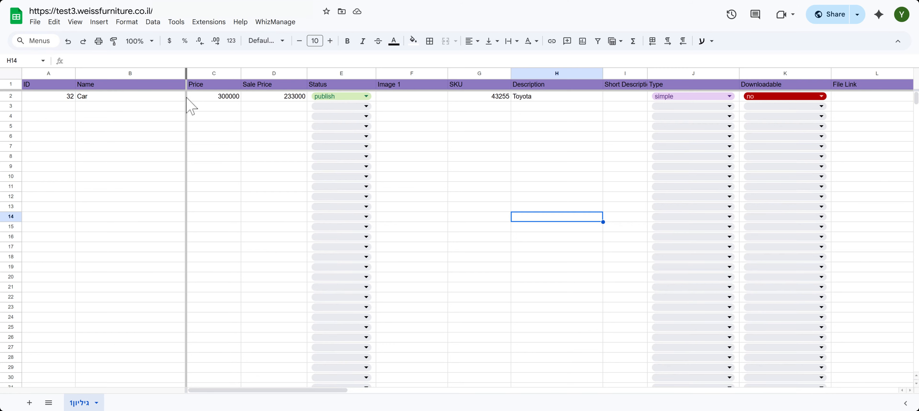
Clear all contents of row 2, which holds the Car product
{"action": "left_click", "coordinate": [28, 97]}
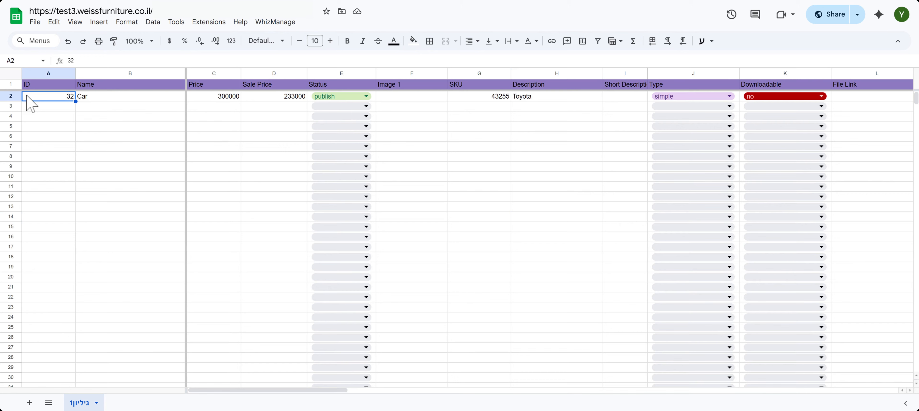
{"action": "left_click", "coordinate": [17, 96]}
{"action": "key", "text": "Delete"}
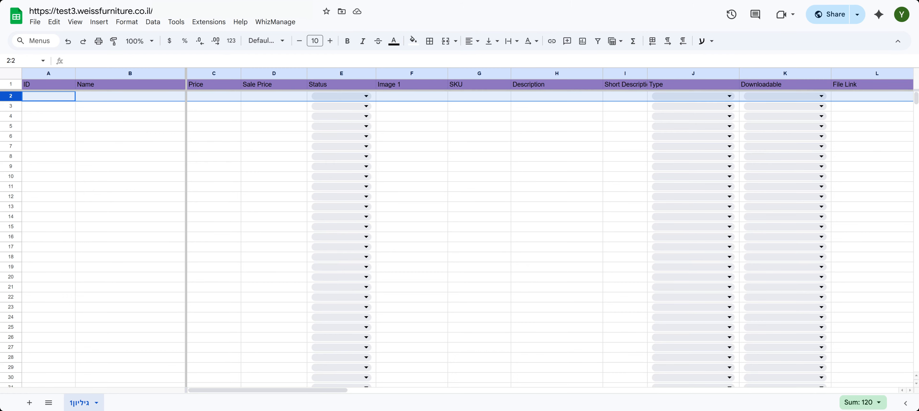
Enter the product name Baby stroller in row 2 with a price of 3000 and a sale price of 2800
{"action": "left_click", "coordinate": [98, 101]}
{"action": "type", "text": "Baby stroller"}
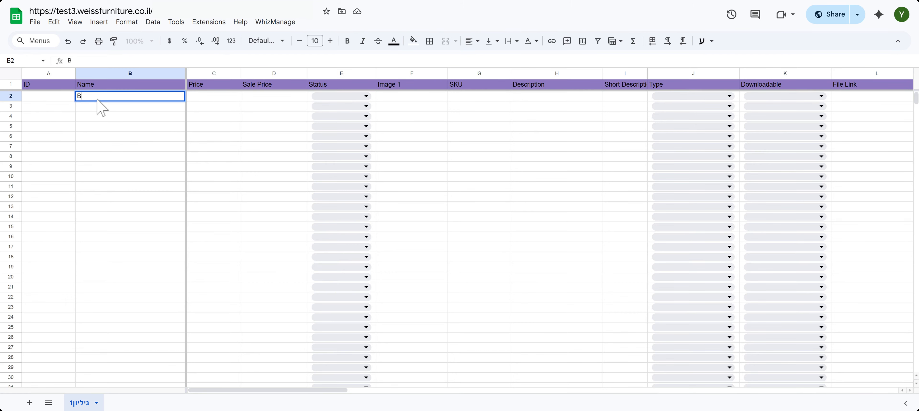
{"action": "left_click", "coordinate": [225, 100]}
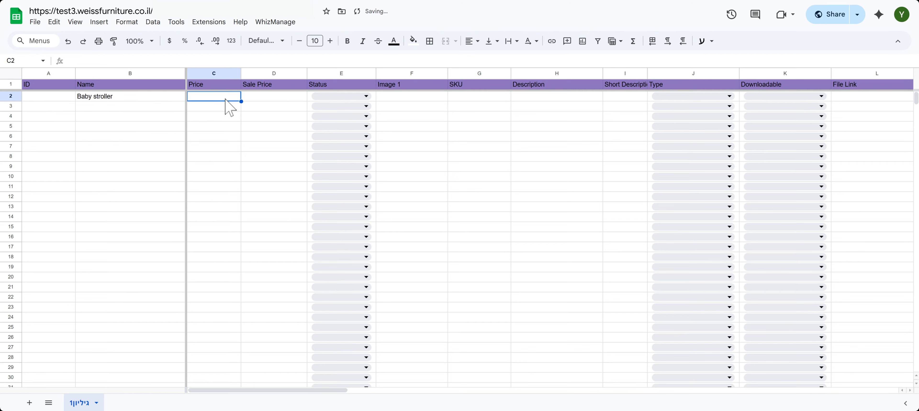
{"action": "type", "text": "3000"}
{"action": "key", "text": "Tab"}
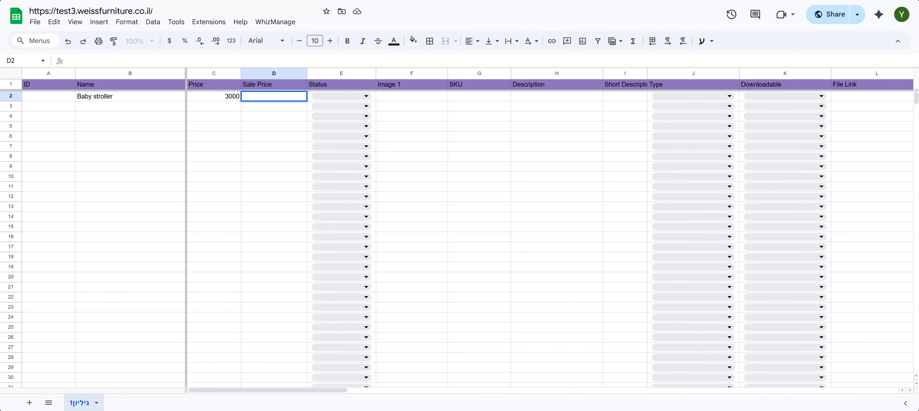
{"action": "type", "text": "2800"}
{"action": "left_click", "coordinate": [321, 97]}
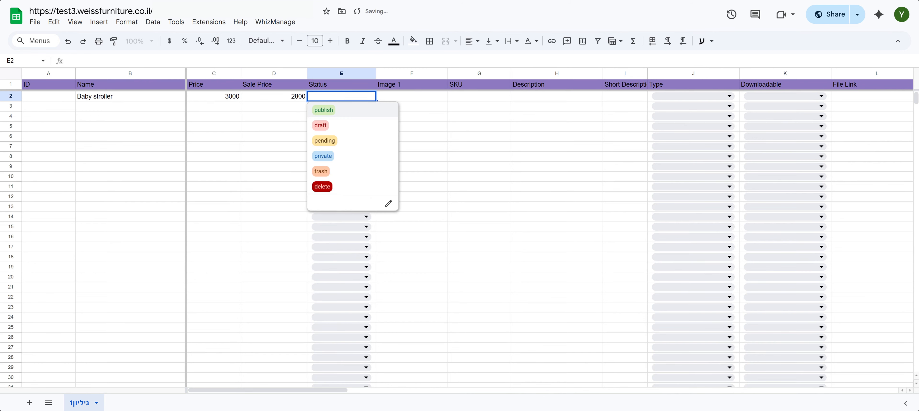
{"action": "left_click", "coordinate": [323, 110]}
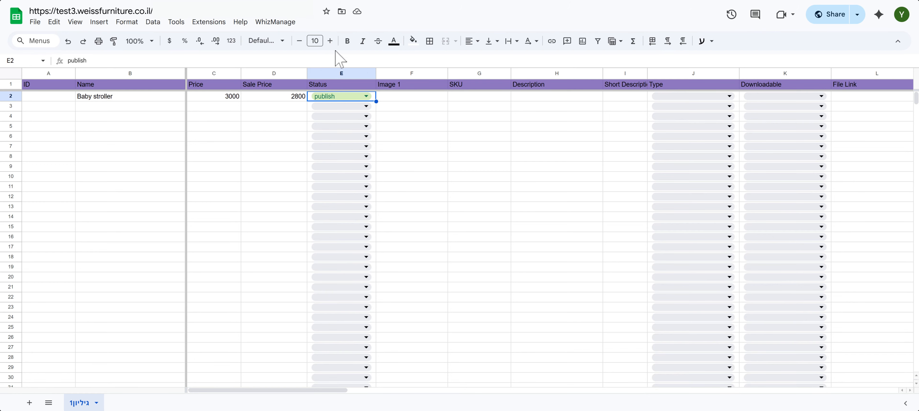
{"action": "left_click", "coordinate": [417, 97]}
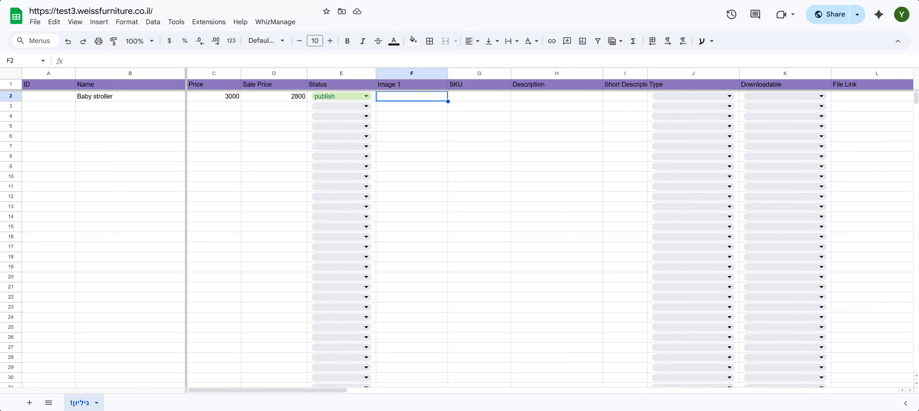
{"action": "type", "text": "https://images.pexels.com/photos/1001682/pexels-photo-1001682.jpeg"}
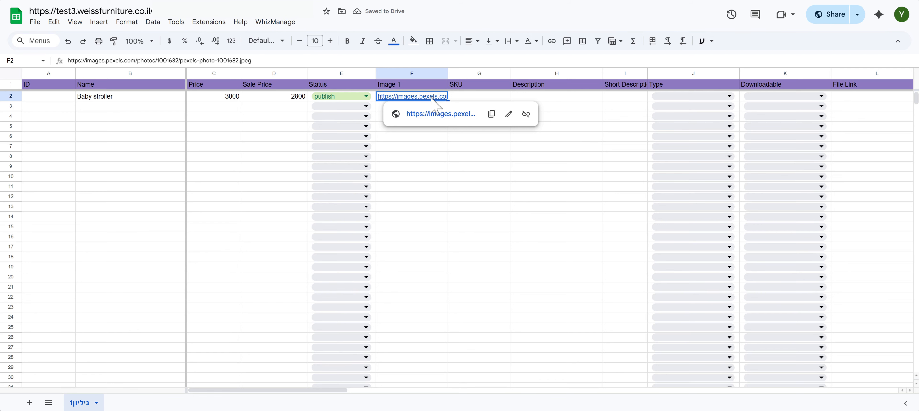
Enter 123456 as the SKU of the baby stroller in row 2
{"action": "left_click", "coordinate": [485, 96]}
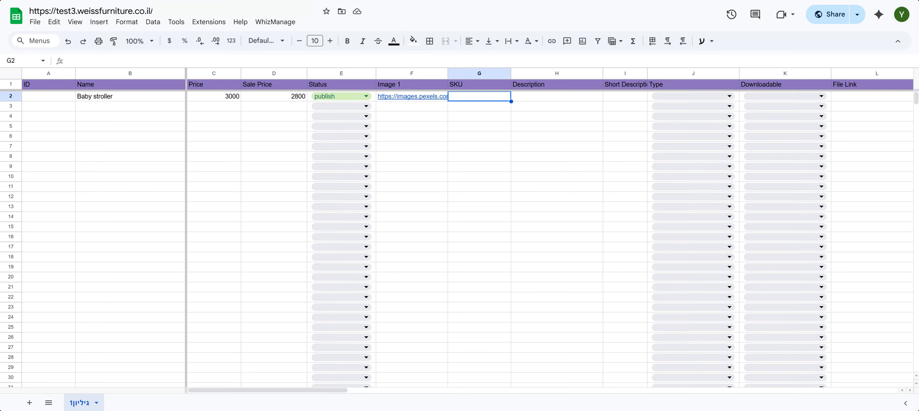
{"action": "double_click", "coordinate": [480, 99]}
{"action": "type", "text": "12"}
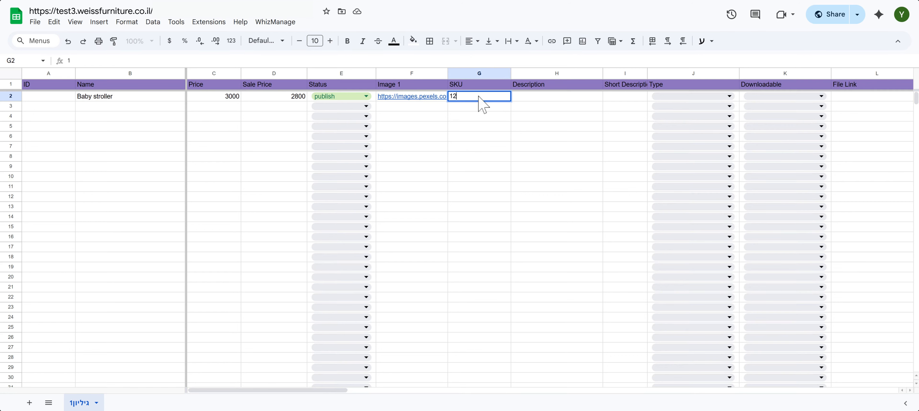
{"action": "type", "text": "3456"}
Leave both description cells empty, and set the product type to simple and Downloadable to no
{"action": "left_click", "coordinate": [530, 97]}
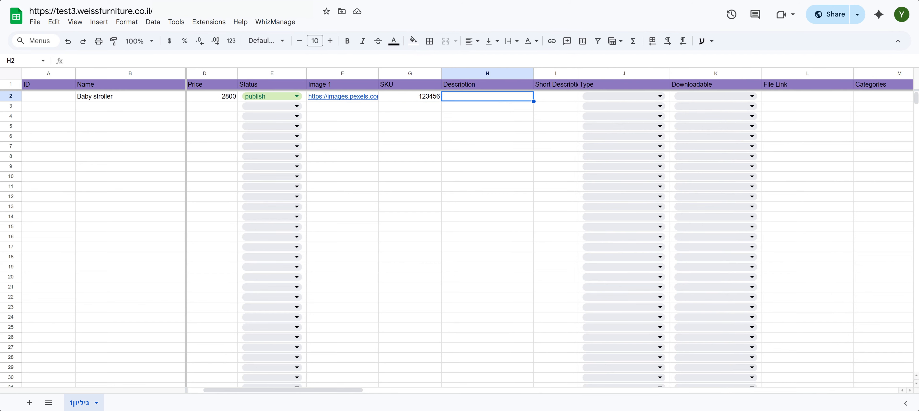
{"action": "left_click", "coordinate": [541, 98]}
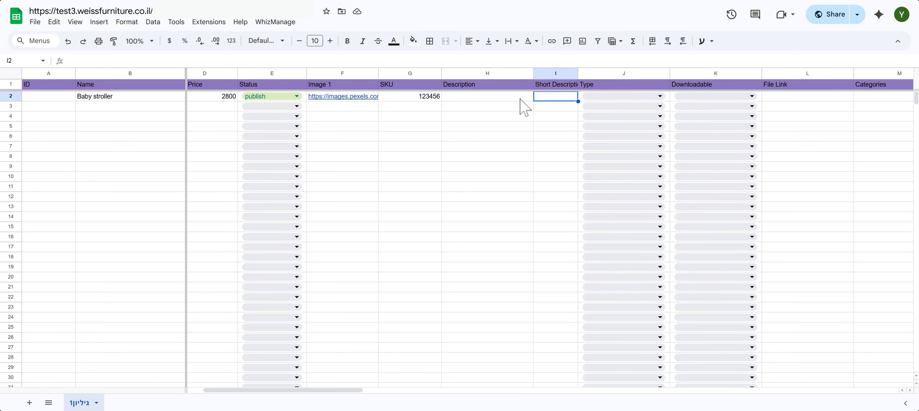
{"action": "key", "text": "Tab"}
{"action": "key", "text": "Return"}
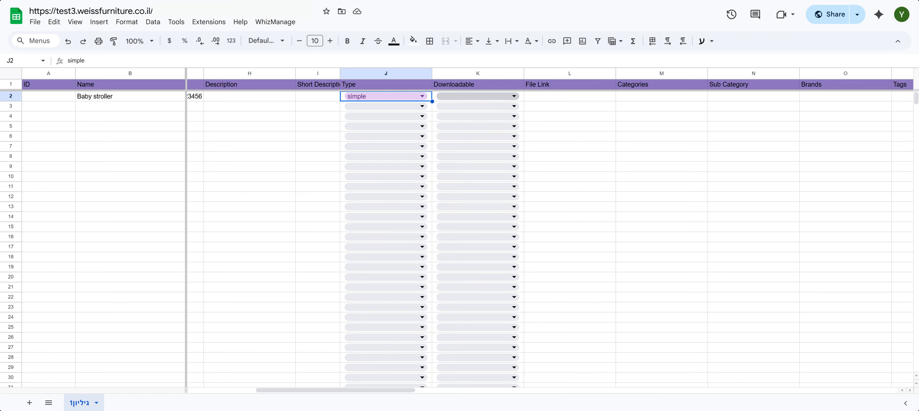
{"action": "left_click", "coordinate": [476, 96]}
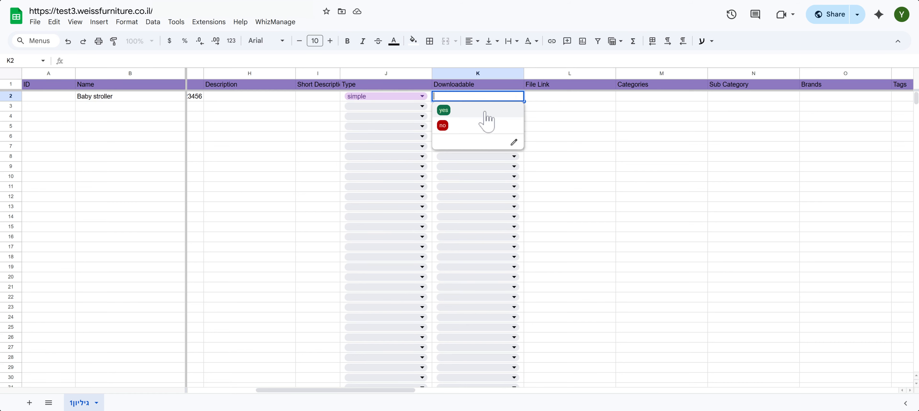
{"action": "left_click", "coordinate": [483, 125]}
Leave the file link empty and enter Strollers as the product's category
{"action": "left_click", "coordinate": [540, 98]}
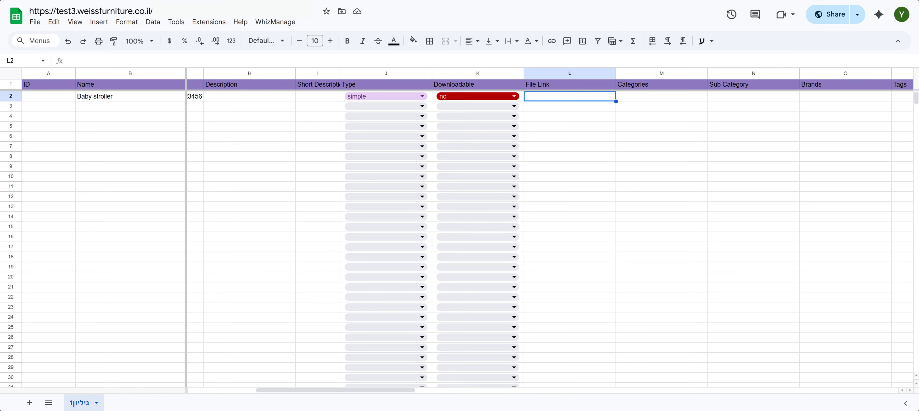
{"action": "key", "text": "Tab"}
{"action": "scroll", "coordinate": [512, 122], "scroll_direction": "right", "scroll_amount": 3}
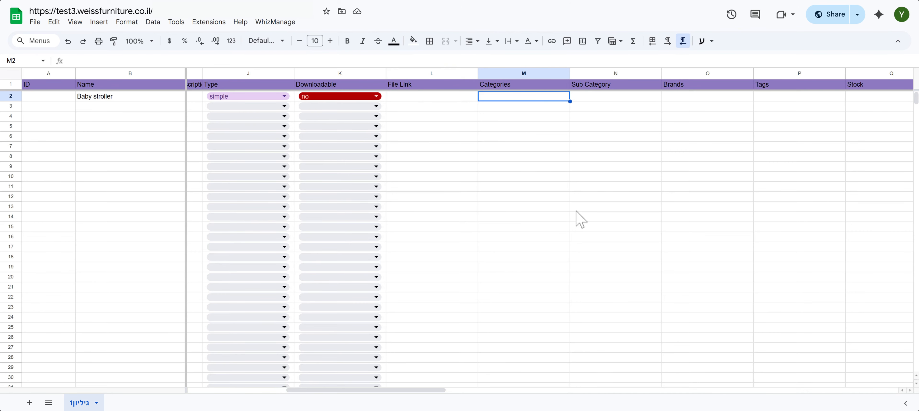
{"action": "type", "text": "Strollers"}
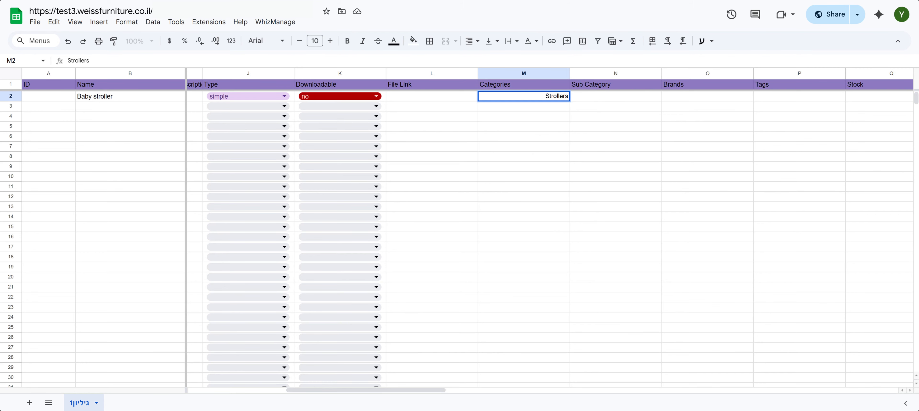
Leave the sub category empty and enter Maclaren as the product's brand
{"action": "key", "text": "Tab"}
{"action": "key", "text": "Tab"}
{"action": "left_click", "coordinate": [576, 98]}
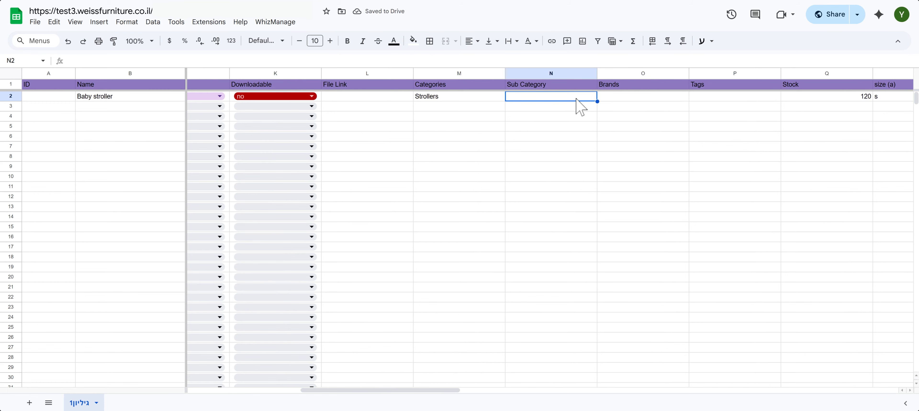
{"action": "key", "text": "Tab"}
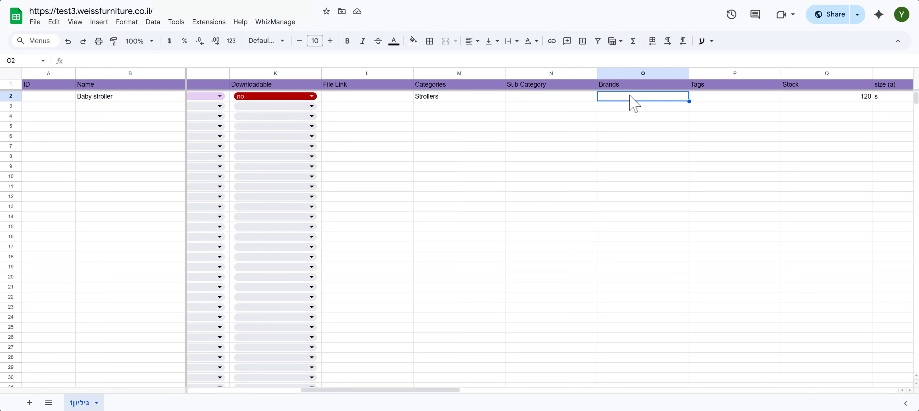
{"action": "type", "text": "Maclaren"}
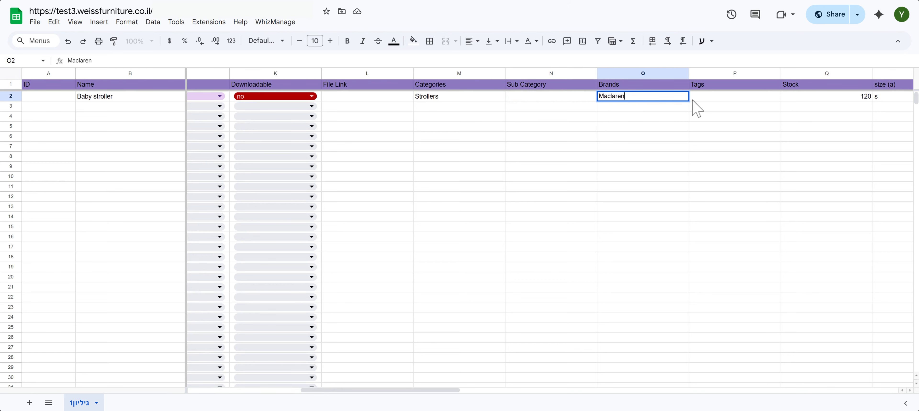
{"action": "scroll", "coordinate": [695, 107], "scroll_direction": "right", "scroll_amount": 4}
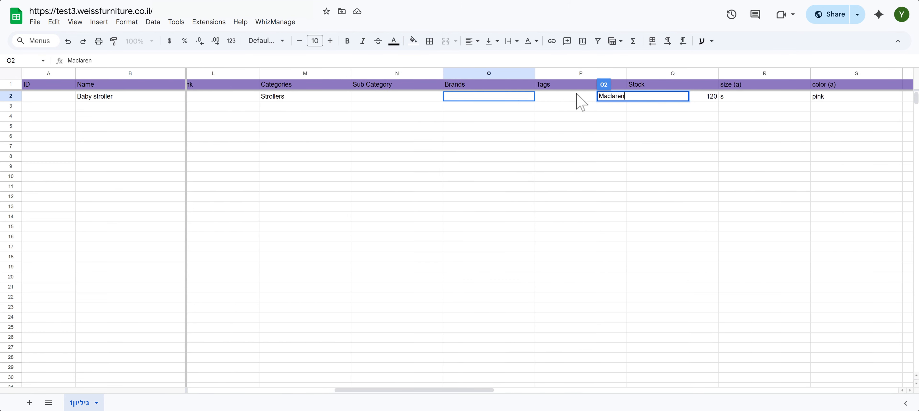
Enter the tag Baby and a stock quantity of 50 for the stroller
{"action": "key", "text": "Tab"}
{"action": "type", "text": "Babt"}
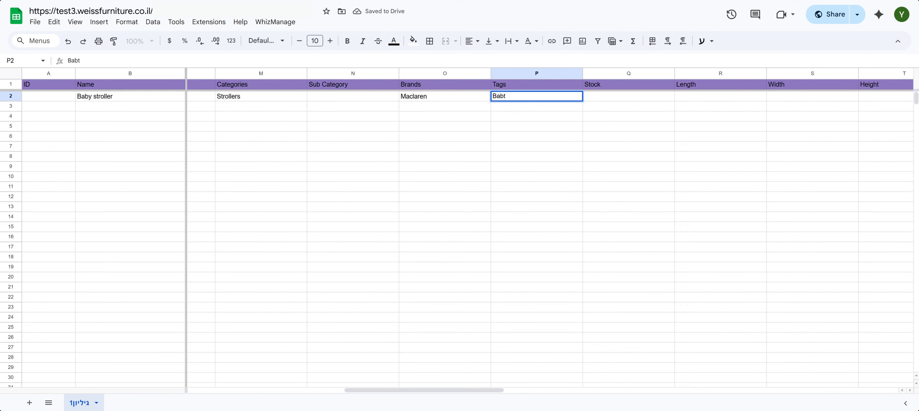
{"action": "key", "text": "BackSpace"}
{"action": "type", "text": "y"}
{"action": "left_click", "coordinate": [611, 99]}
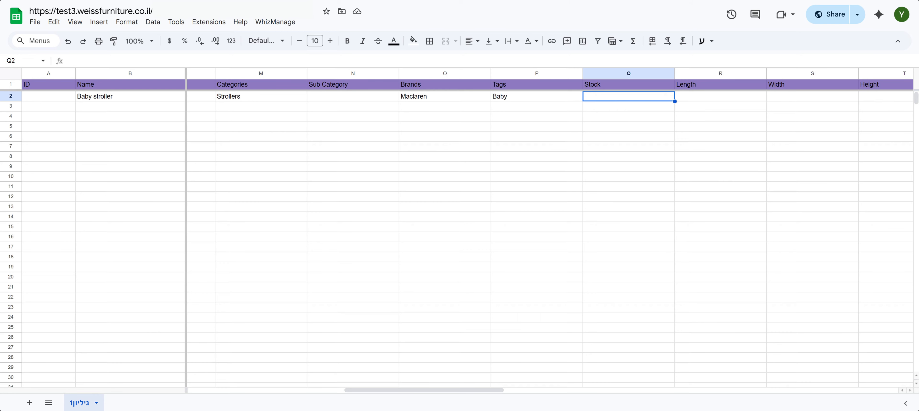
{"action": "type", "text": "5"}
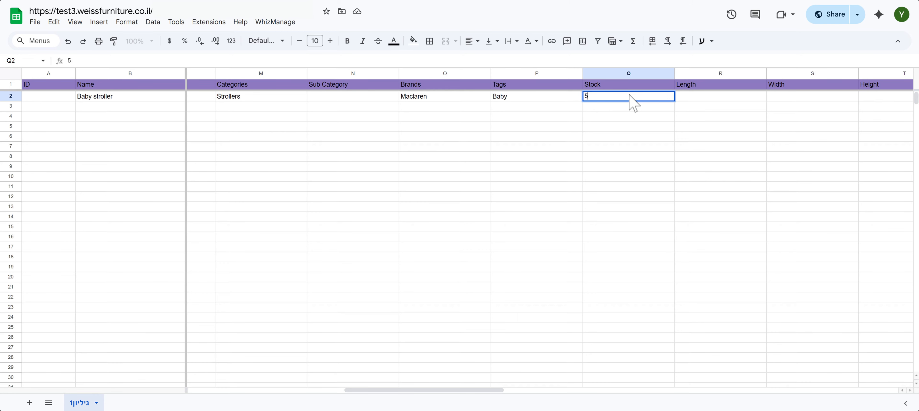
{"action": "type", "text": "0"}
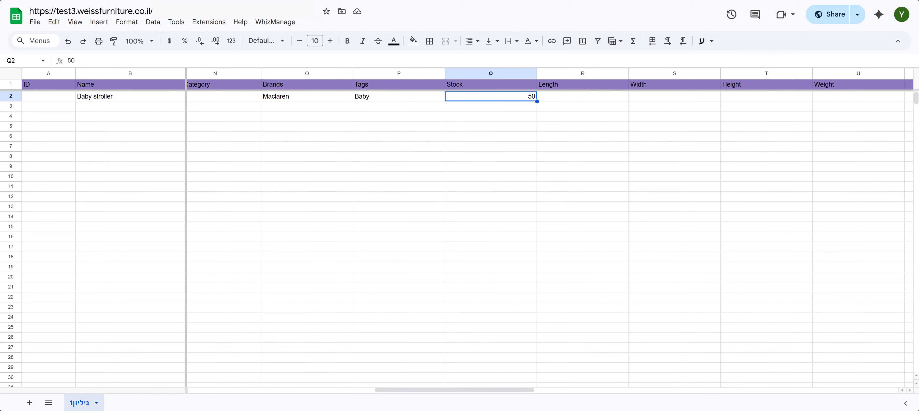
Enter the stroller's dimensions: length 100, width 50 and height 150
{"action": "left_click", "coordinate": [609, 98]}
{"action": "type", "text": "100"}
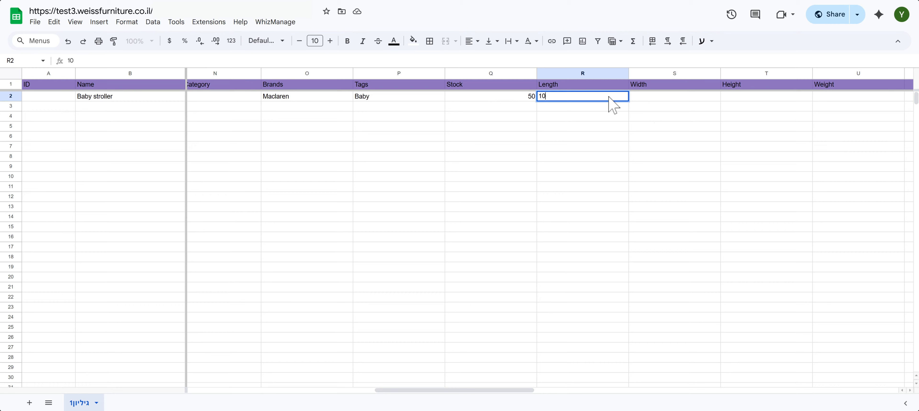
{"action": "key", "text": "Tab"}
{"action": "type", "text": "50"}
{"action": "key", "text": "Tab"}
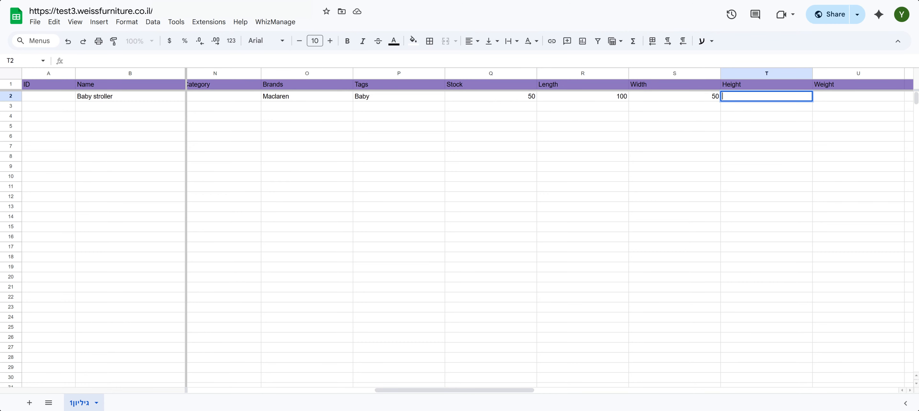
{"action": "type", "text": "150"}
Set the stroller's weight to 7 and its shipping value to Heavy
{"action": "left_click", "coordinate": [841, 99]}
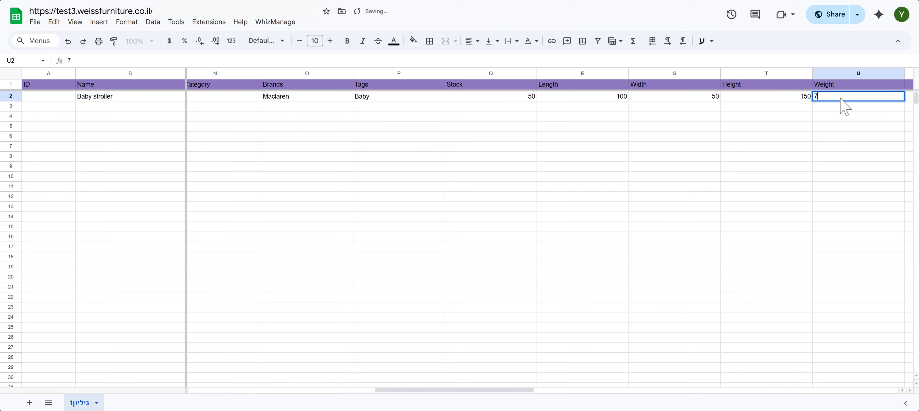
{"action": "type", "text": "7"}
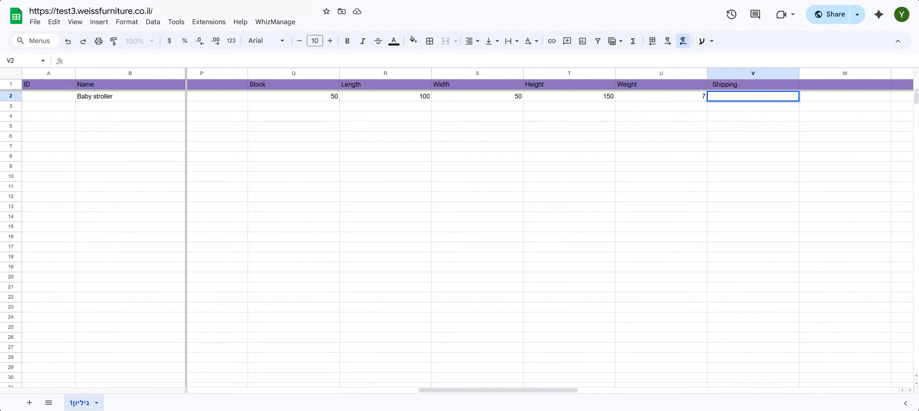
{"action": "type", "text": "eavy"}
{"action": "key", "text": "Tab"}
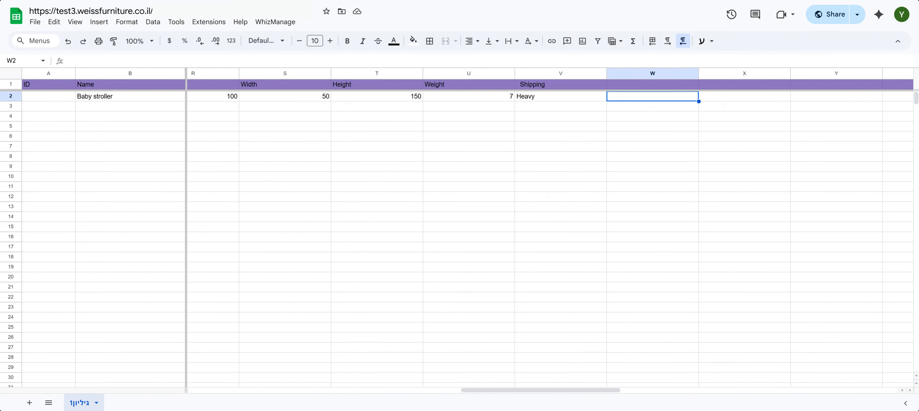
Add the column headers image 2 and image 3 in the header row after Shipping
{"action": "left_click", "coordinate": [642, 87]}
{"action": "type", "text": "image 2"}
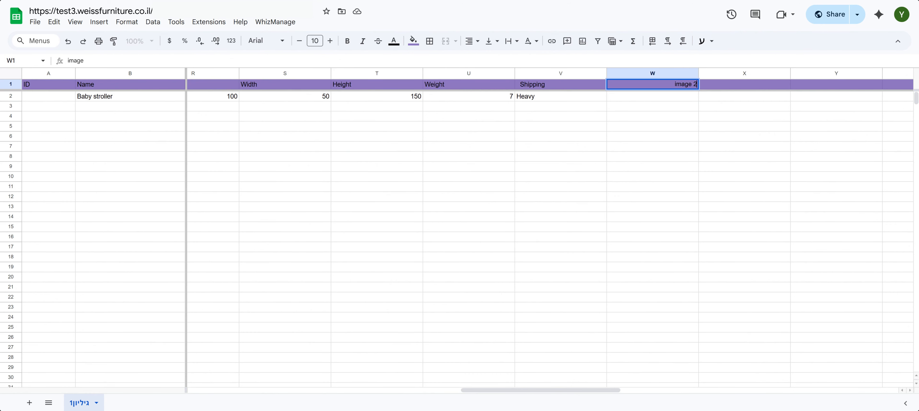
{"action": "key", "text": "Tab"}
{"action": "type", "text": "image 3"}
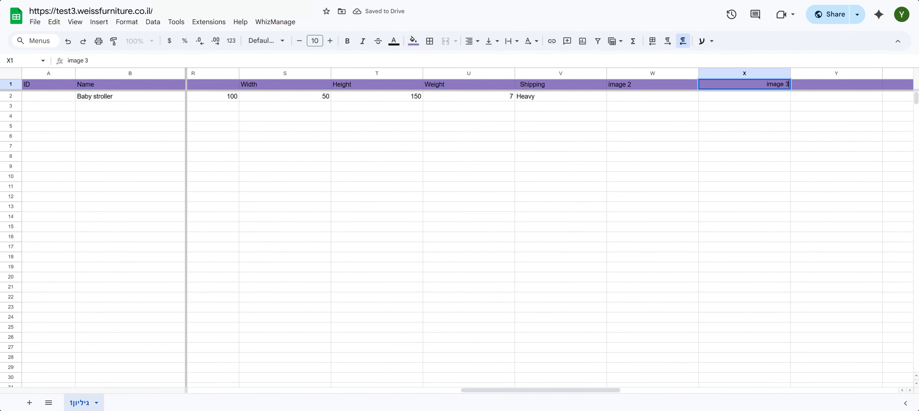
Highlight the file name at the end of the Image 1 link to examine the image URL
{"action": "scroll", "coordinate": [460, 228], "scroll_direction": "left", "scroll_amount": 10}
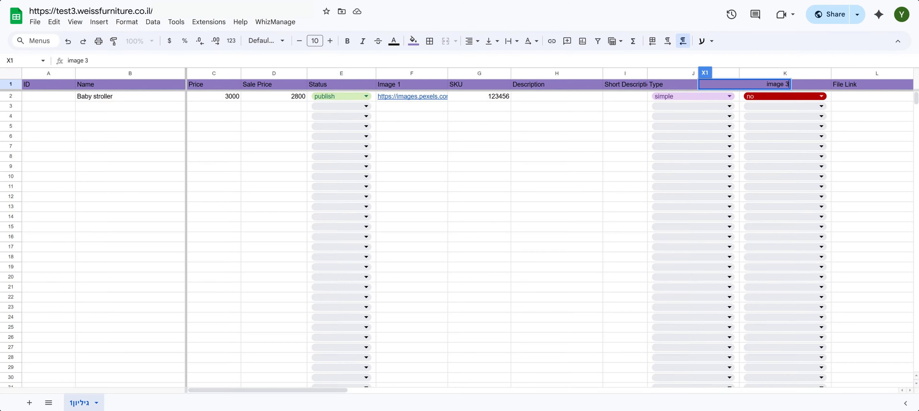
{"action": "left_click", "coordinate": [407, 94]}
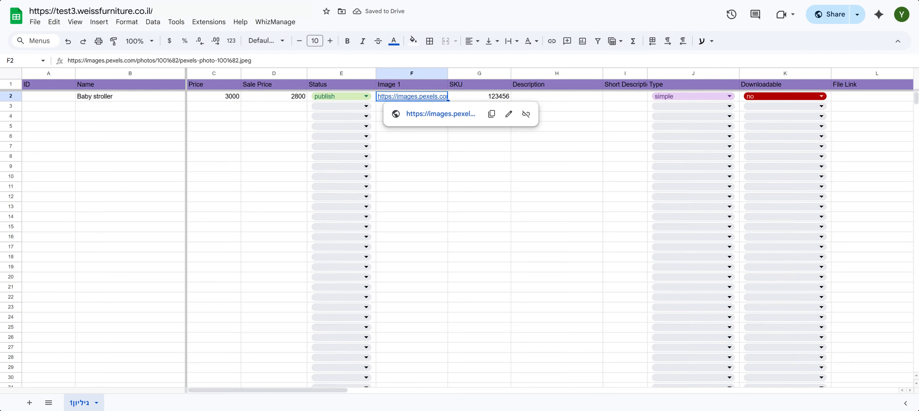
{"action": "left_click_drag", "start_coordinate": [254, 60], "coordinate": [180, 61]}
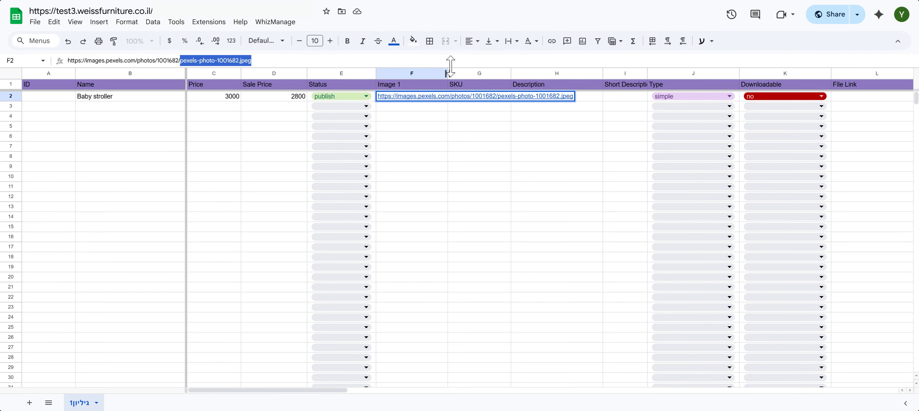
Run the WhizManage Update Site command to send the sheet's product data to the site
{"action": "left_click", "coordinate": [273, 22]}
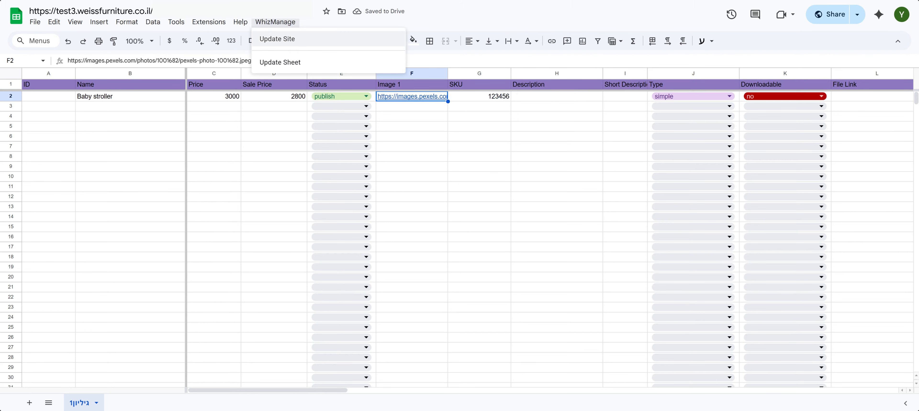
{"action": "left_click", "coordinate": [277, 39]}
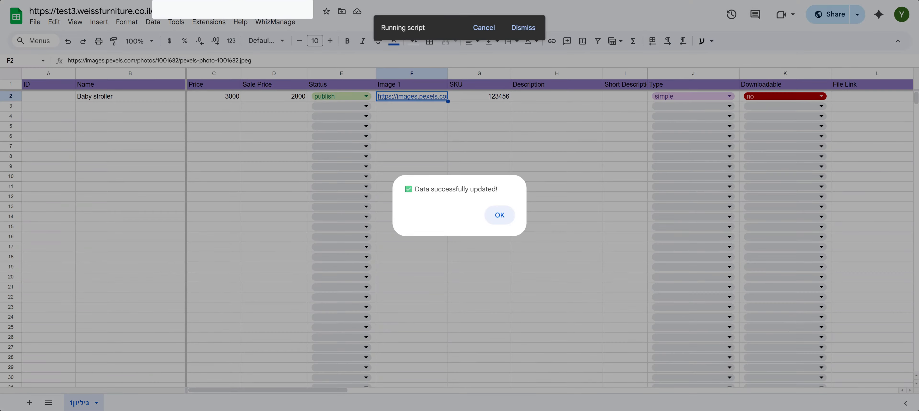